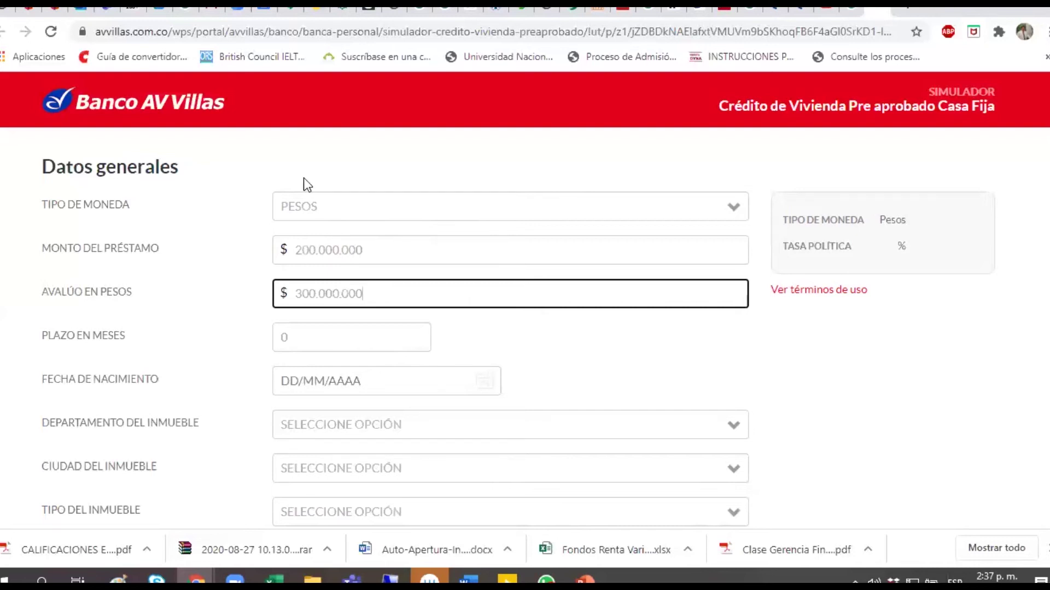
- Set the loan term to 180 months in the mortgage simulator form
{"action": "scroll", "coordinate": [525, 299], "scroll_direction": "down", "scroll_amount": 1}
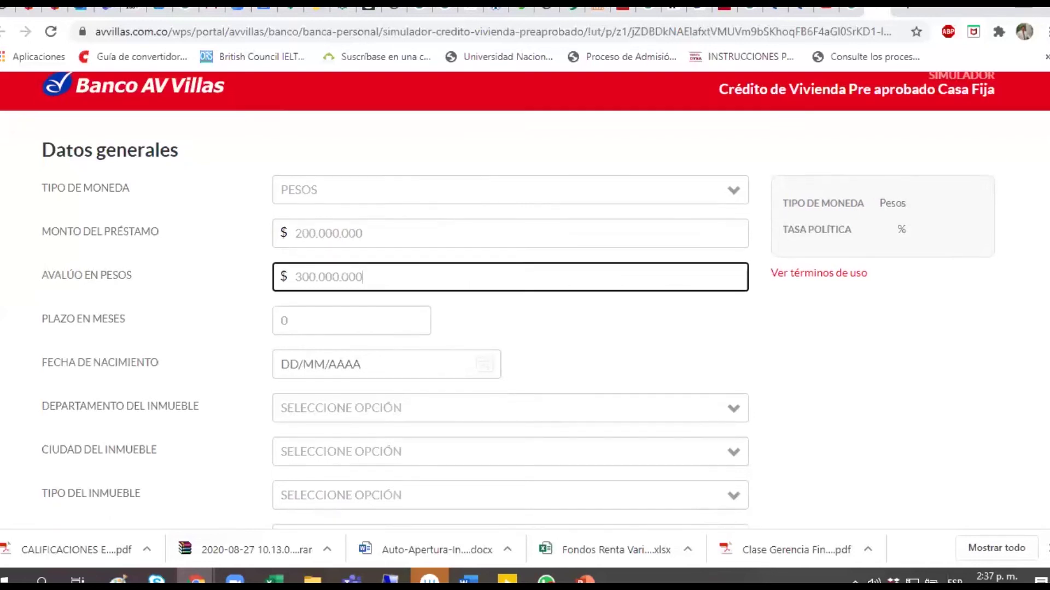
{"action": "left_click", "coordinate": [320, 310]}
{"action": "key", "text": "BackSpace"}
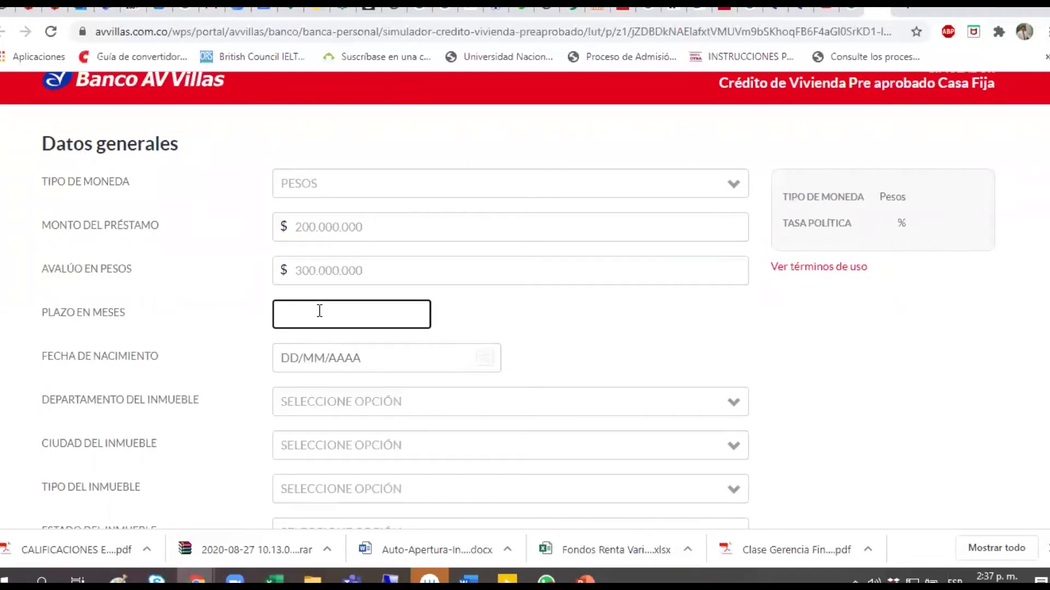
{"action": "type", "text": "180"}
- Fill in the applicant's date of birth by choosing its year, month and day
{"action": "left_click", "coordinate": [301, 363]}
{"action": "left_click", "coordinate": [420, 400]}
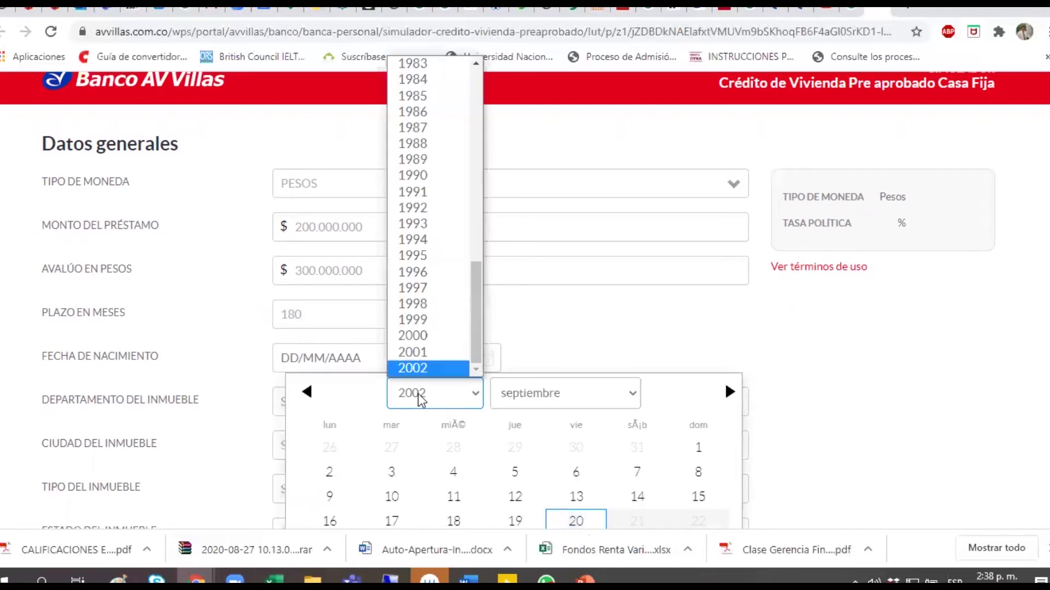
{"action": "left_click_drag", "start_coordinate": [480, 337], "coordinate": [475, 257]}
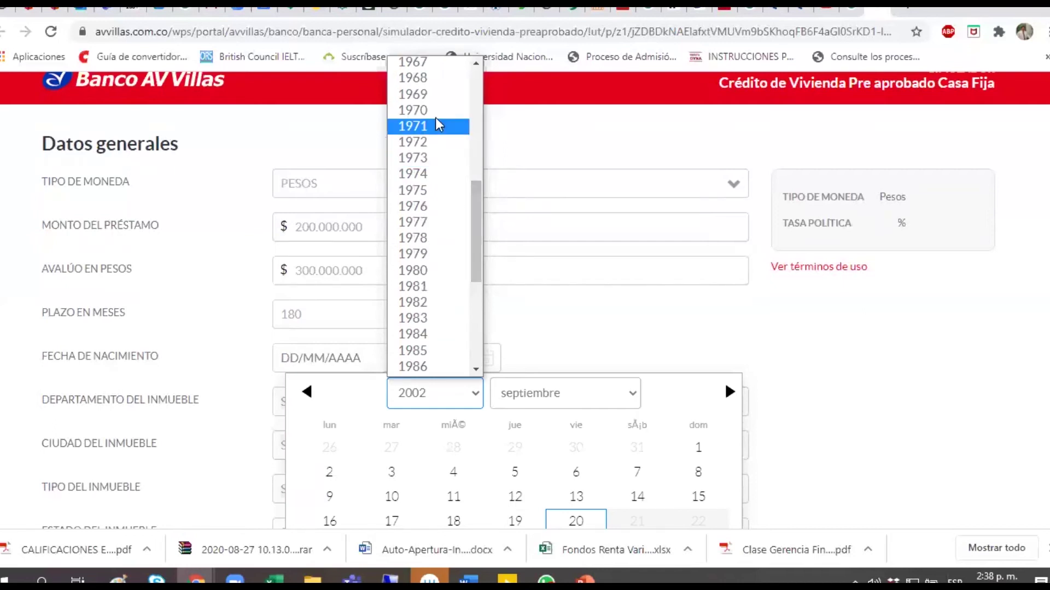
{"action": "left_click", "coordinate": [410, 112]}
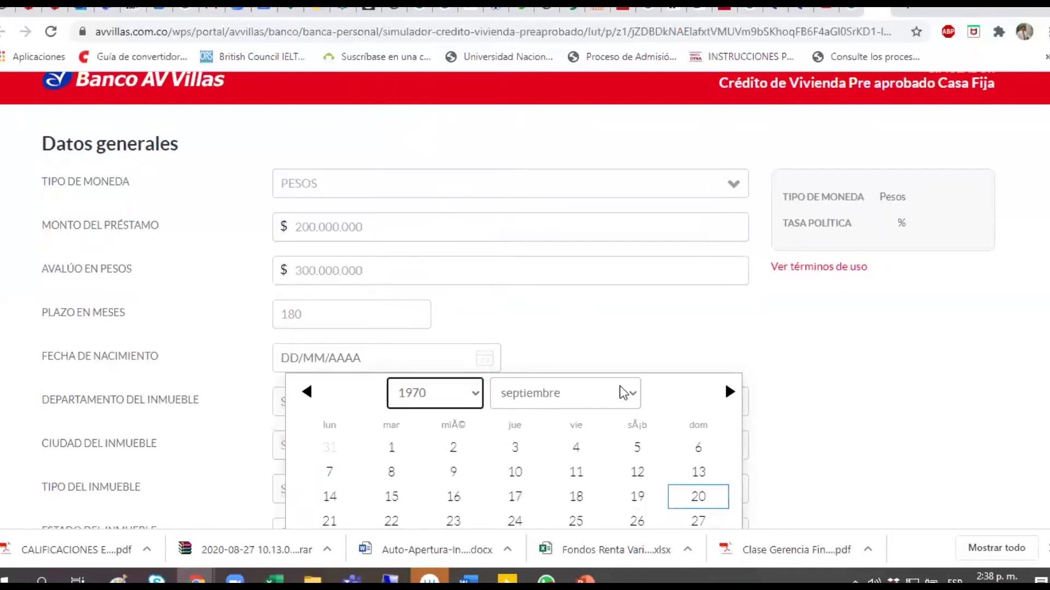
{"action": "left_click", "coordinate": [537, 397]}
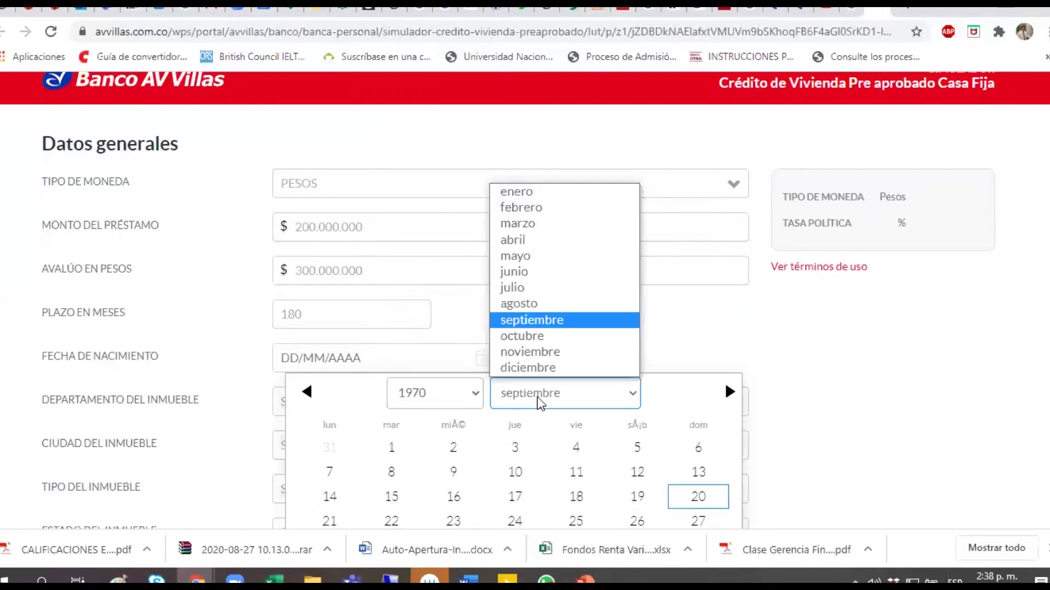
{"action": "left_click", "coordinate": [535, 304]}
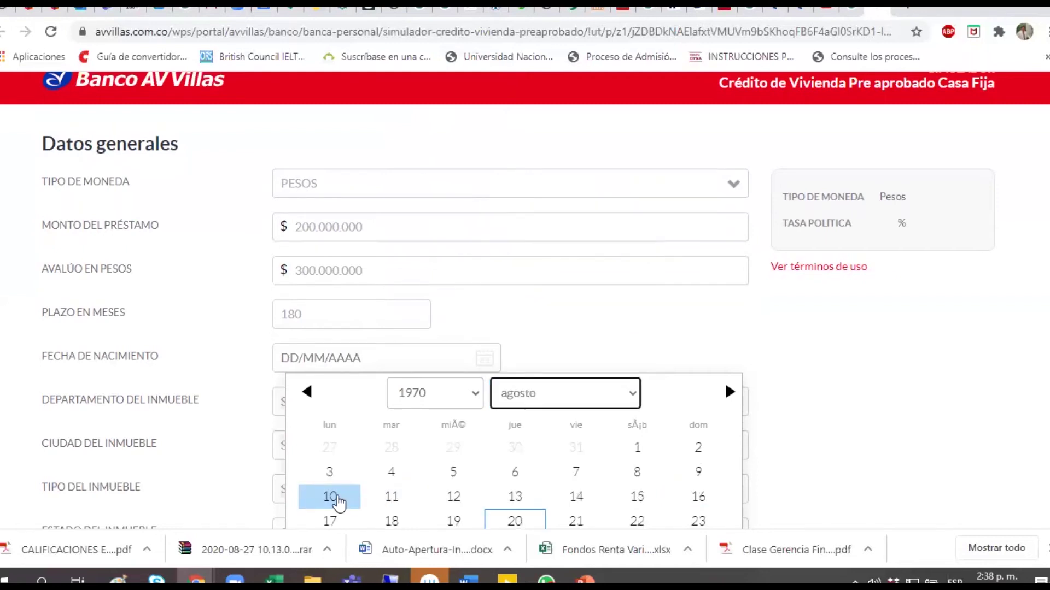
{"action": "scroll", "coordinate": [332, 494], "scroll_direction": "down", "scroll_amount": 2}
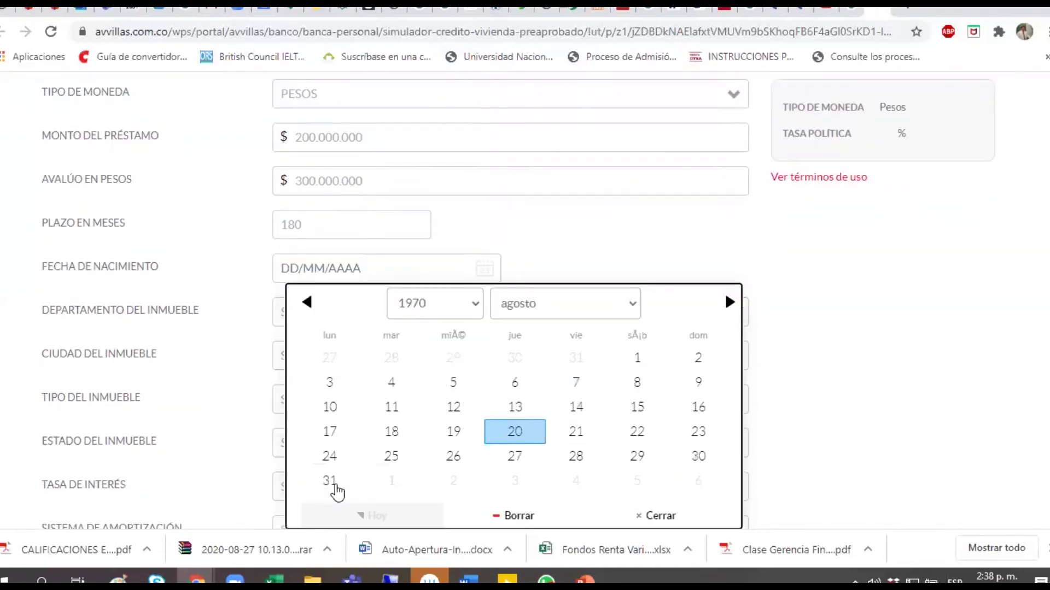
{"action": "left_click", "coordinate": [333, 405]}
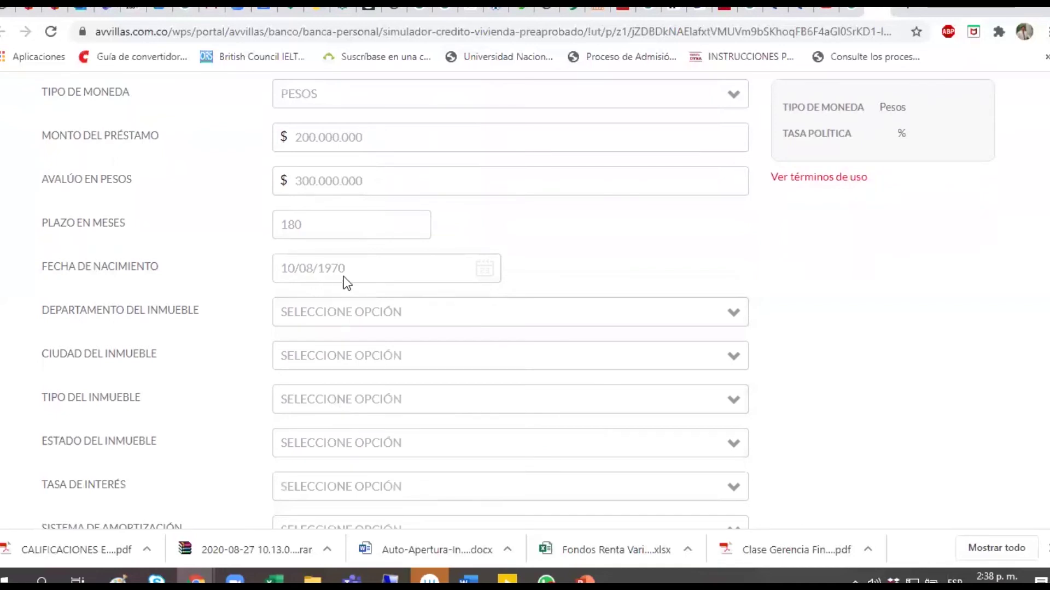
- Set the property's department to ANTIOQUIA and its city to MEDELLIN
{"action": "left_click", "coordinate": [422, 314]}
{"action": "scroll", "coordinate": [544, 219], "scroll_direction": "down", "scroll_amount": 1}
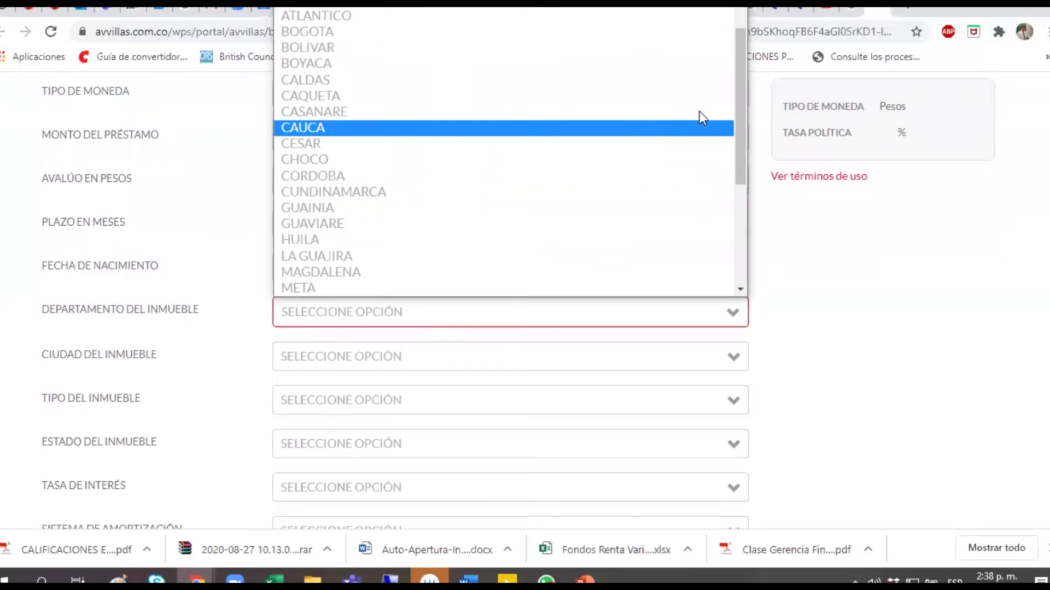
{"action": "left_click_drag", "start_coordinate": [740, 148], "coordinate": [732, 84]}
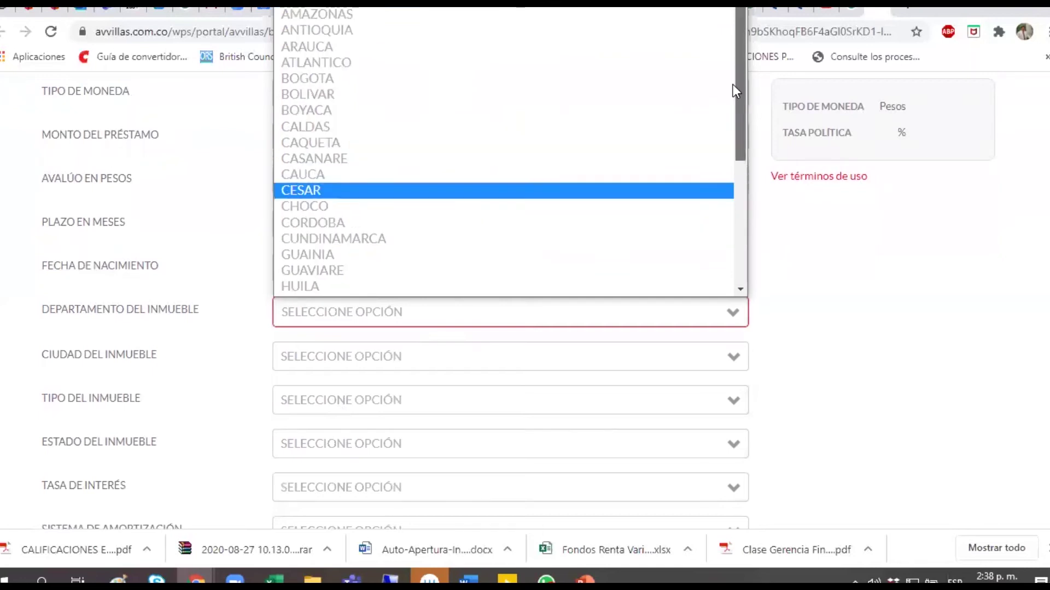
{"action": "left_click", "coordinate": [333, 33]}
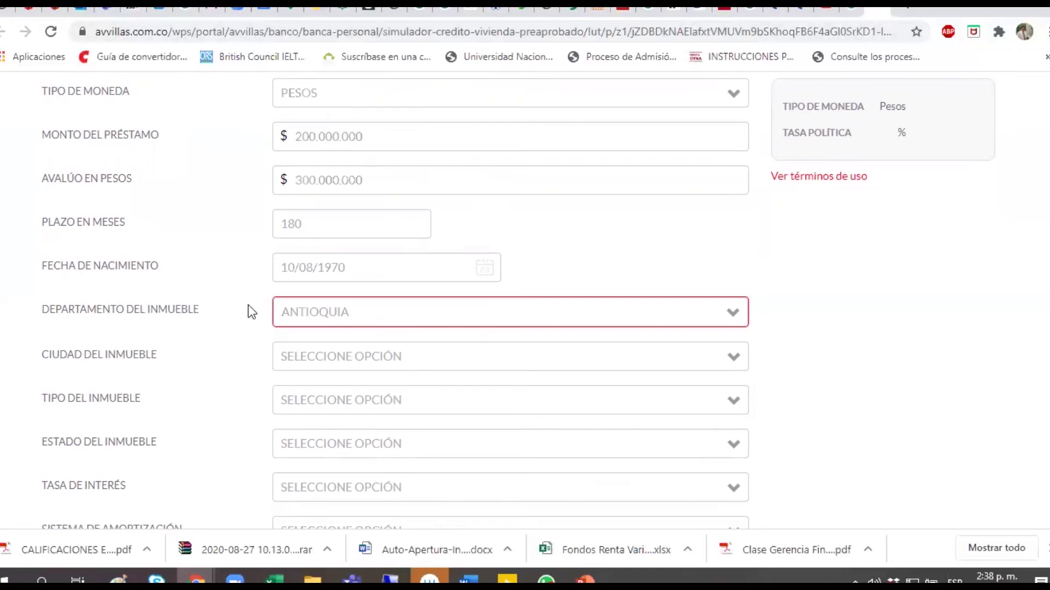
{"action": "left_click", "coordinate": [340, 356]}
{"action": "scroll", "coordinate": [698, 180], "scroll_direction": "down", "scroll_amount": 1}
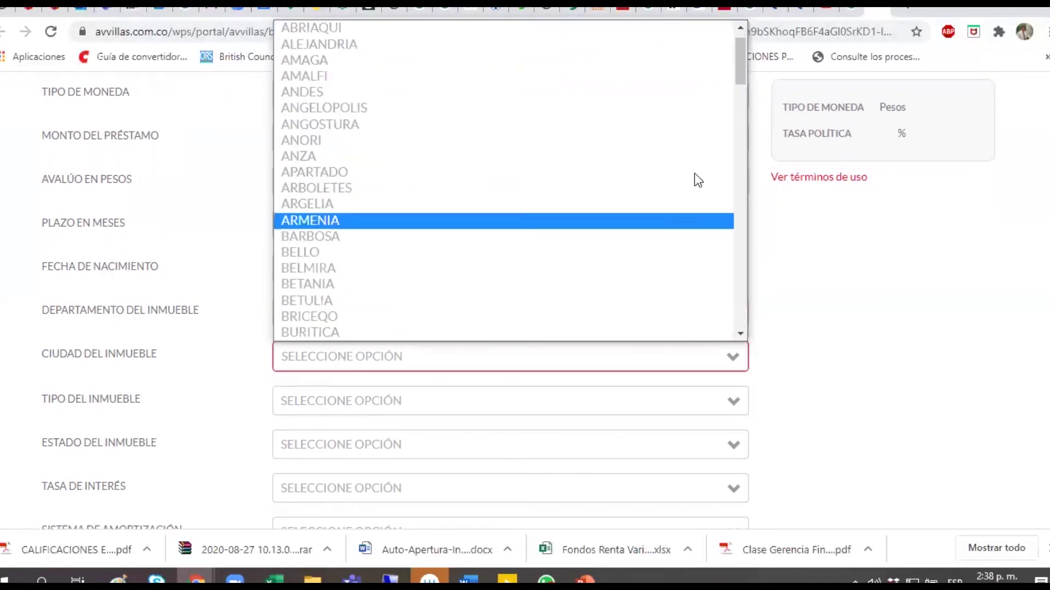
{"action": "scroll", "coordinate": [739, 246], "scroll_direction": "down", "scroll_amount": 10}
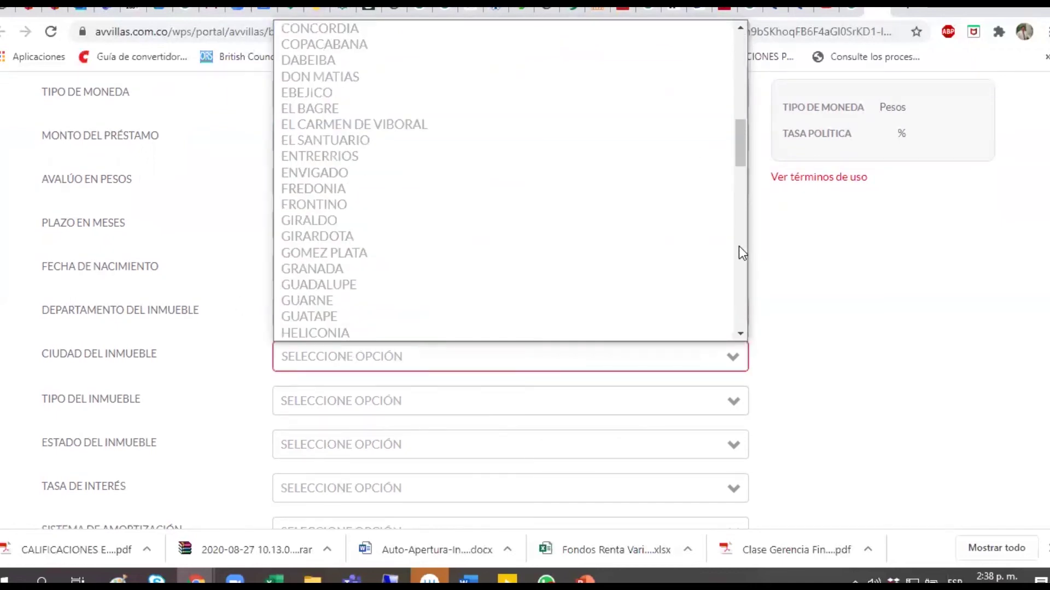
{"action": "left_click", "coordinate": [743, 178]}
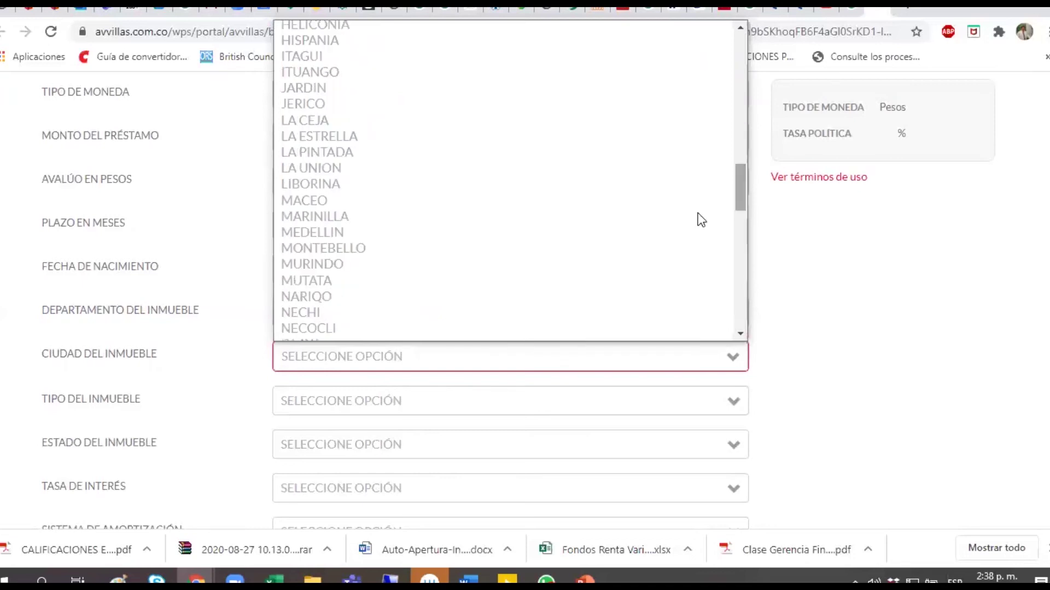
{"action": "left_click", "coordinate": [620, 239]}
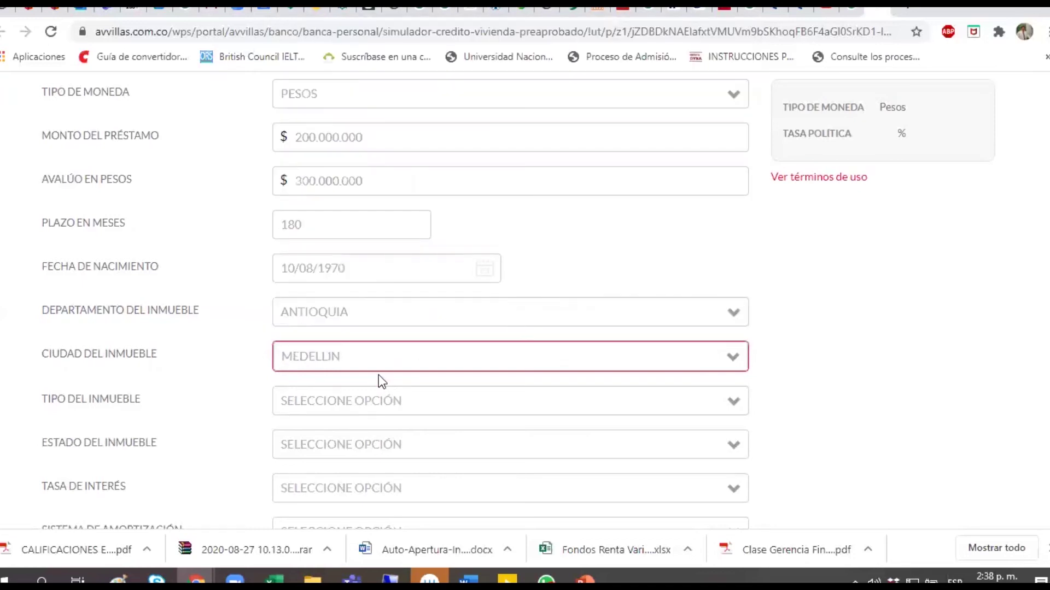
- Set the property type to Vivienda and the property's condition to Nuevo
{"action": "left_click", "coordinate": [373, 397]}
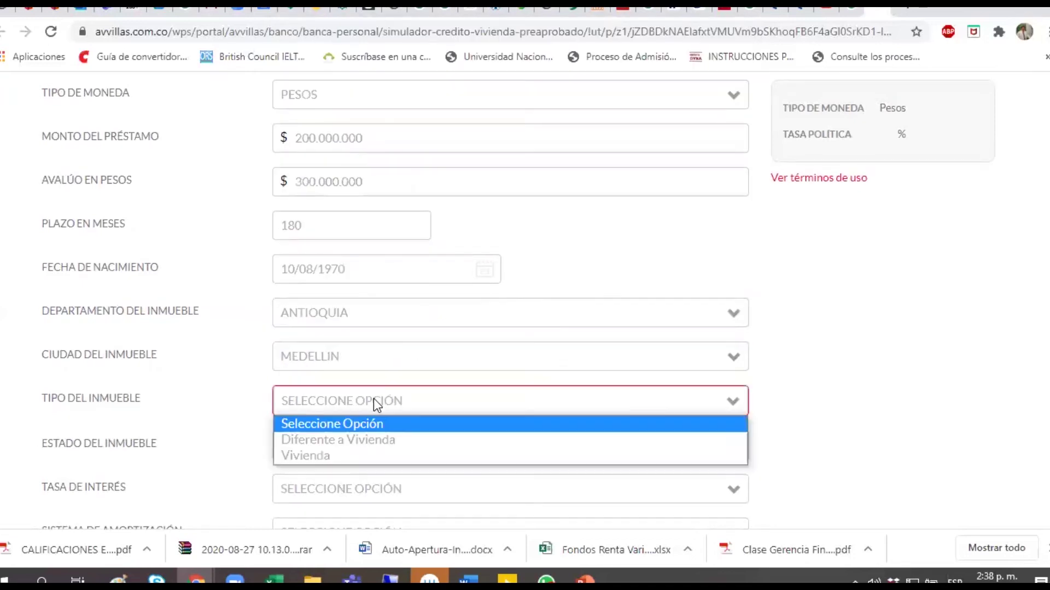
{"action": "left_click", "coordinate": [315, 457]}
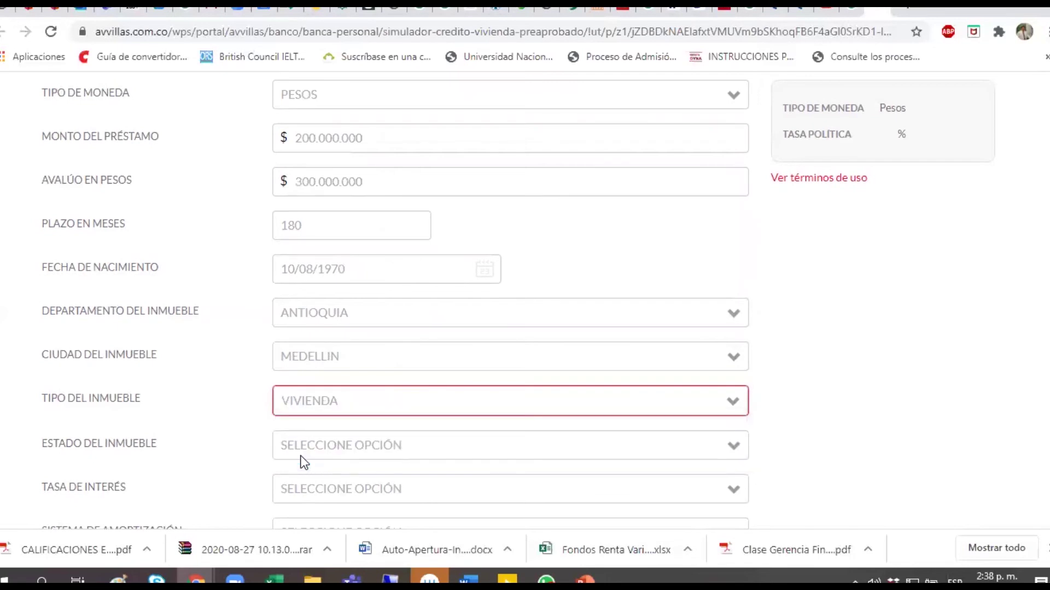
{"action": "scroll", "coordinate": [1026, 300], "scroll_direction": "down", "scroll_amount": 2}
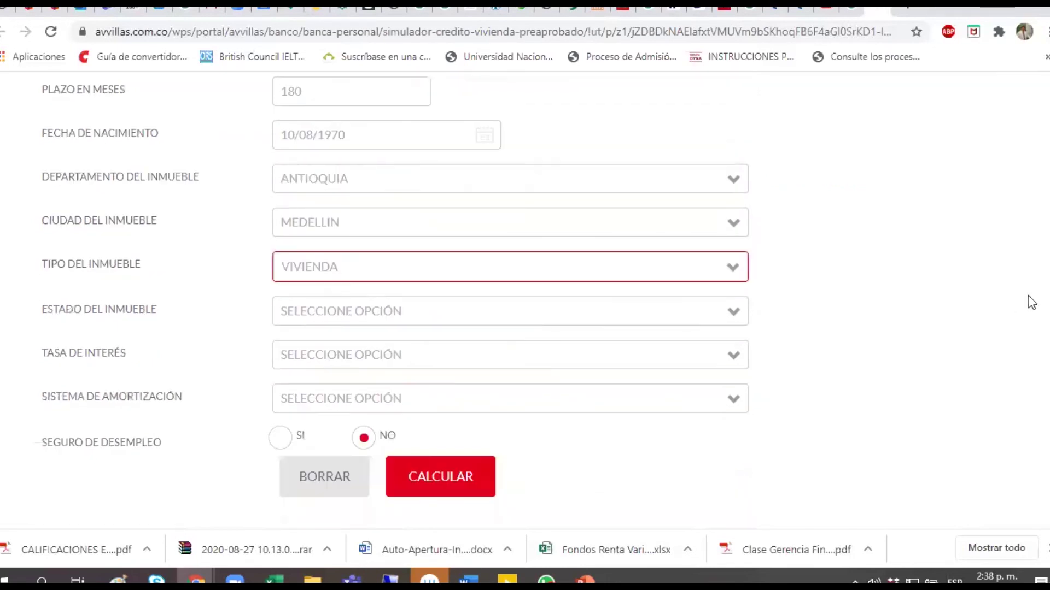
{"action": "left_click", "coordinate": [414, 309]}
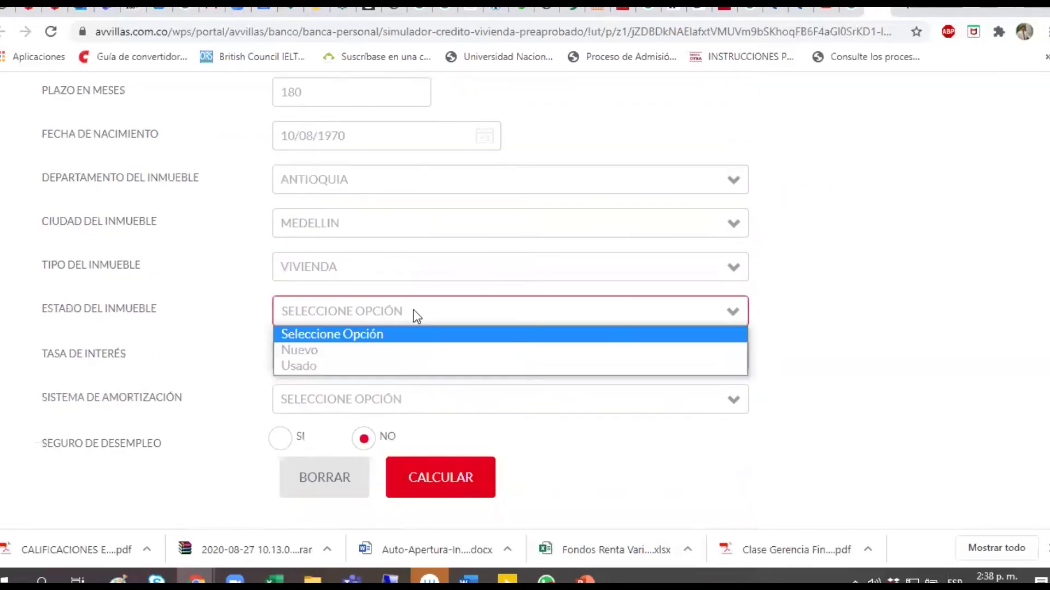
{"action": "left_click", "coordinate": [335, 353]}
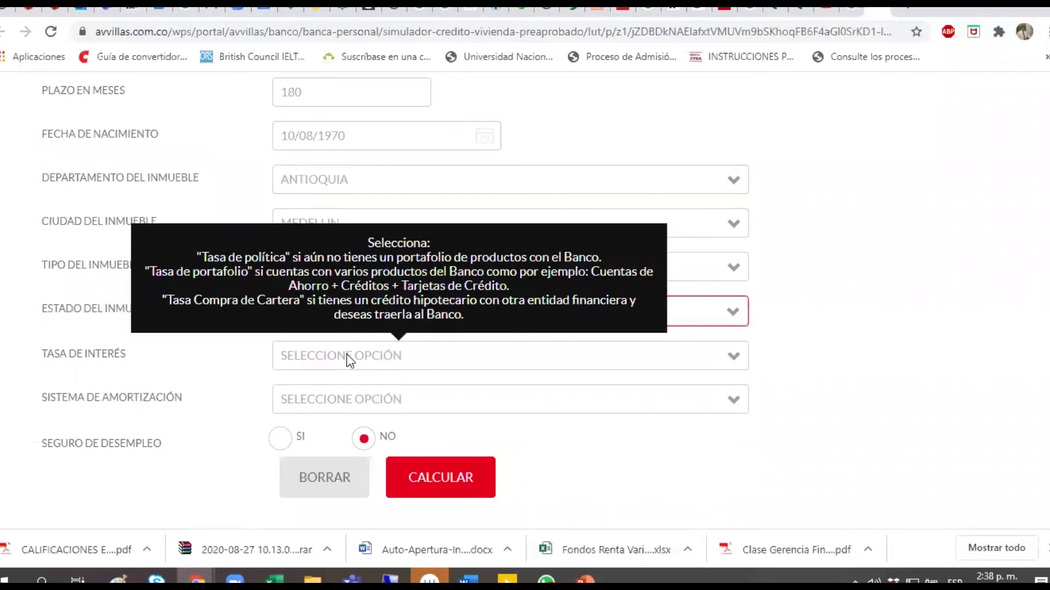
- Calculate the loan with Tasa de Política as the interest rate and Cuota fija as the amortization system
{"action": "left_click", "coordinate": [347, 356]}
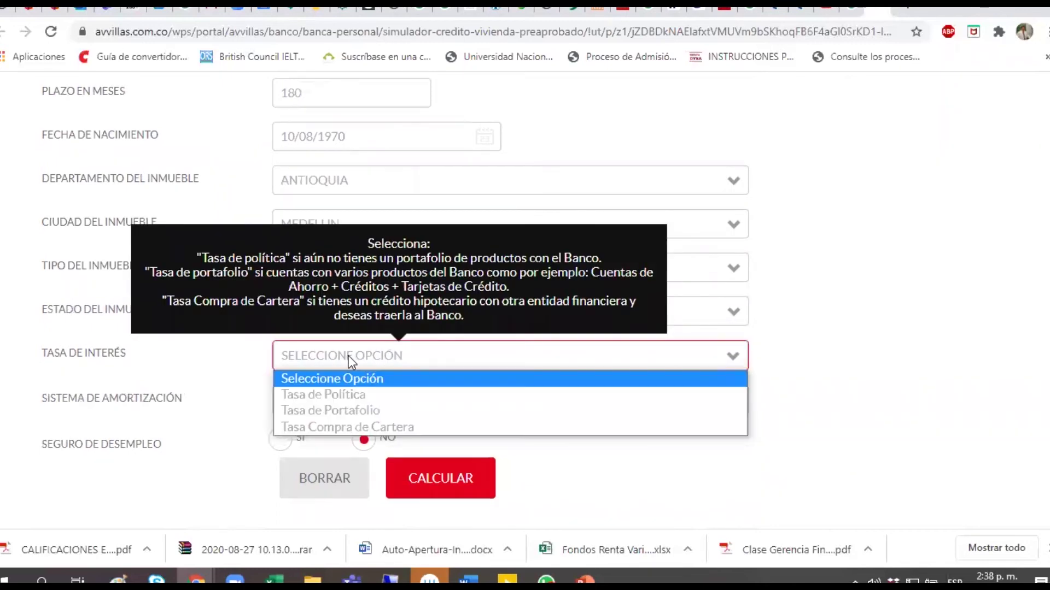
{"action": "left_click", "coordinate": [323, 393]}
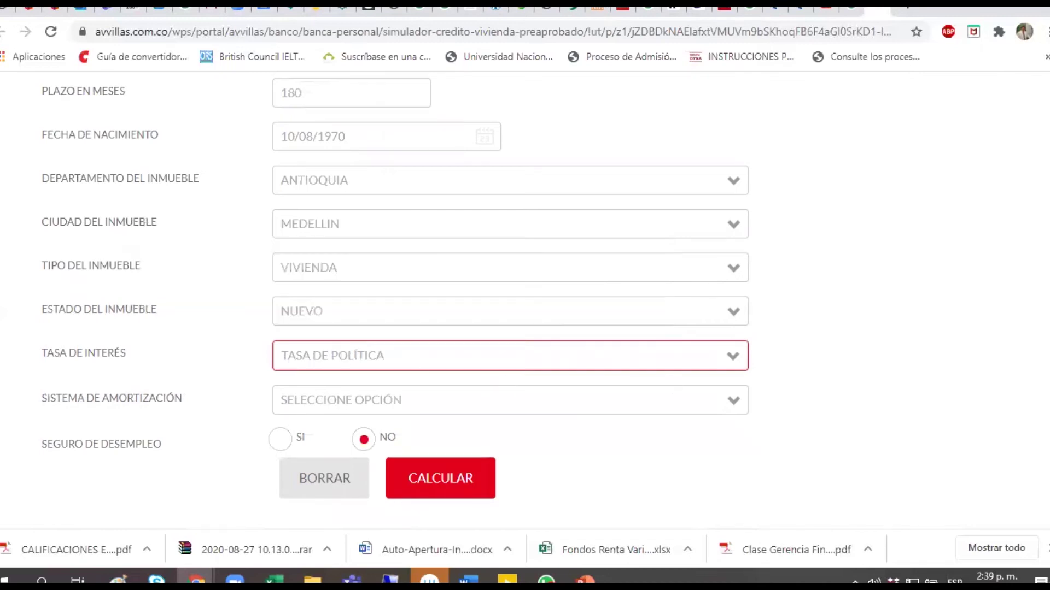
{"action": "scroll", "coordinate": [703, 276], "scroll_direction": "down", "scroll_amount": 2}
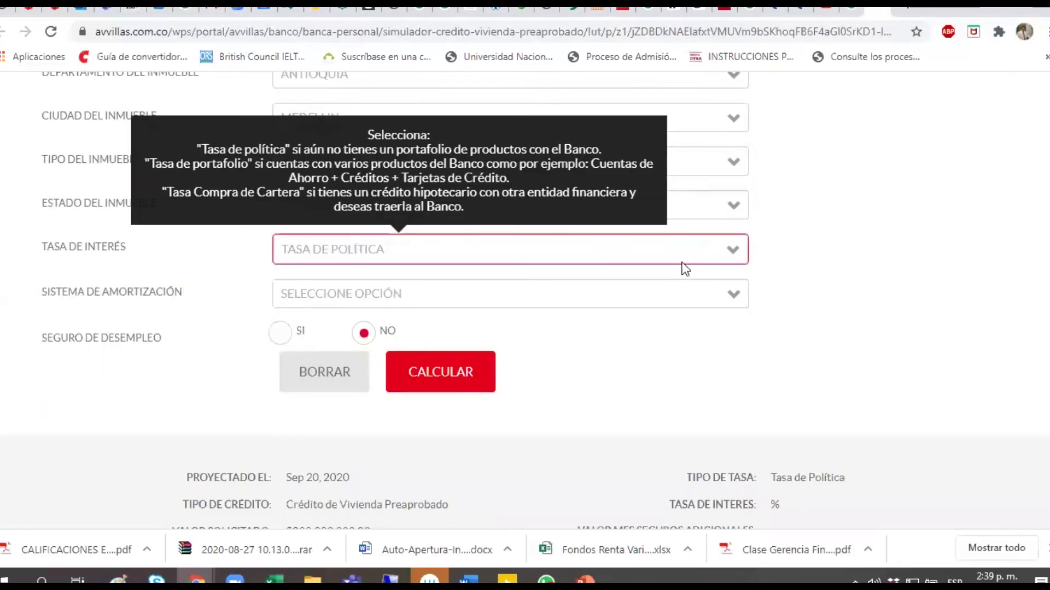
{"action": "left_click", "coordinate": [399, 297]}
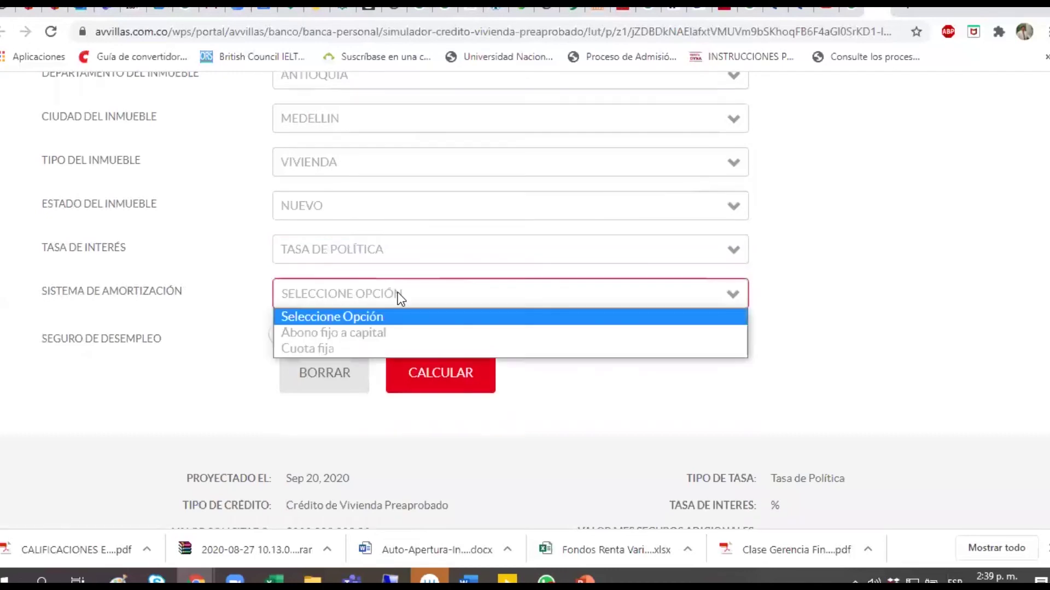
{"action": "left_click", "coordinate": [297, 348]}
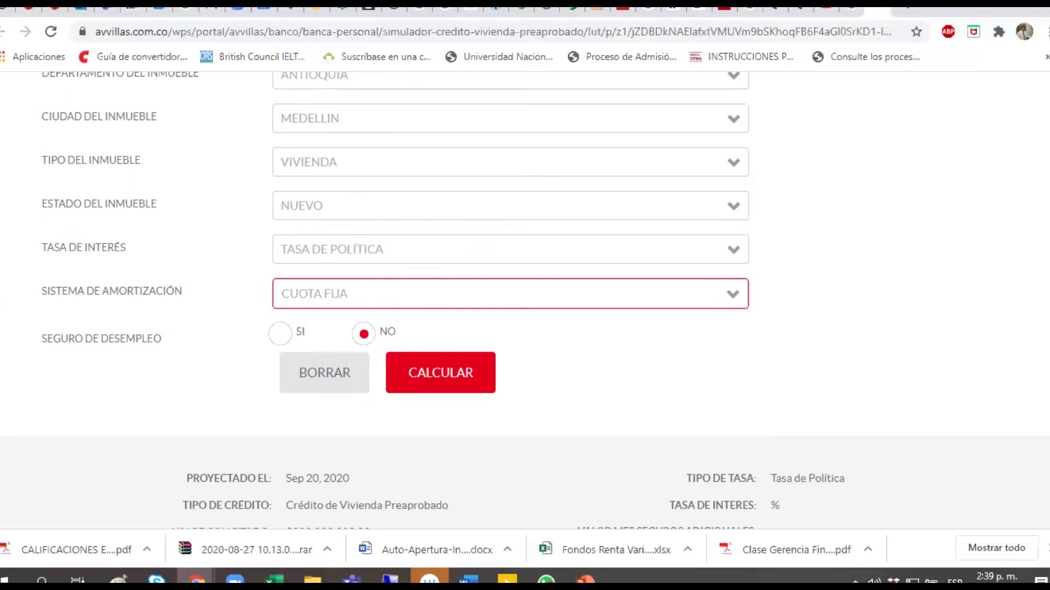
{"action": "left_click", "coordinate": [440, 373]}
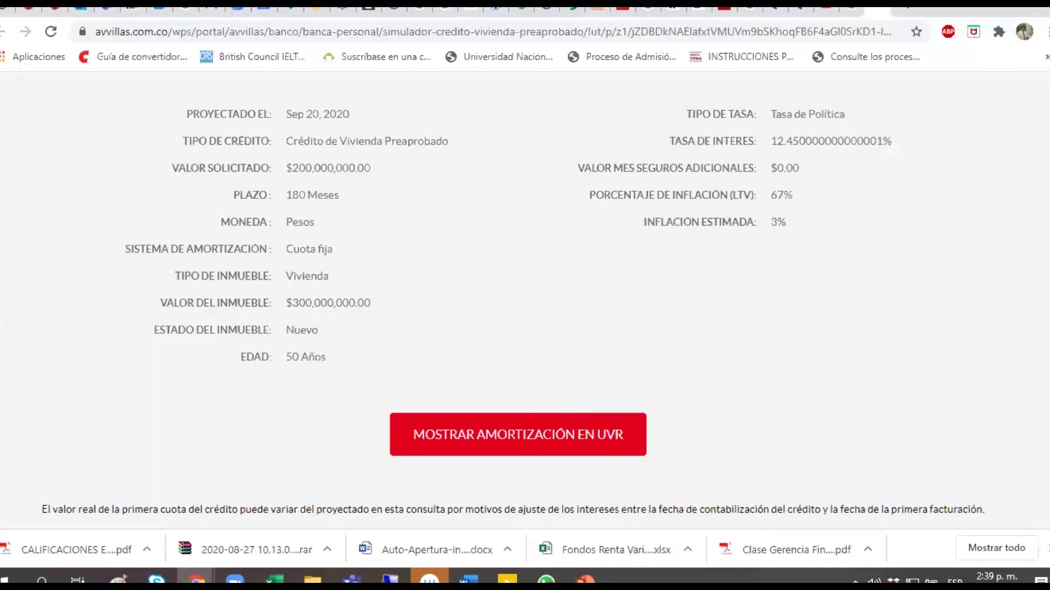
- Examine the credit summary and the amortization table from the first to the last period, comparing principal, interest, instalments and balance
{"action": "scroll", "coordinate": [525, 301], "scroll_direction": "down", "scroll_amount": 8}
{"action": "scroll", "coordinate": [525, 301], "scroll_direction": "up", "scroll_amount": 3}
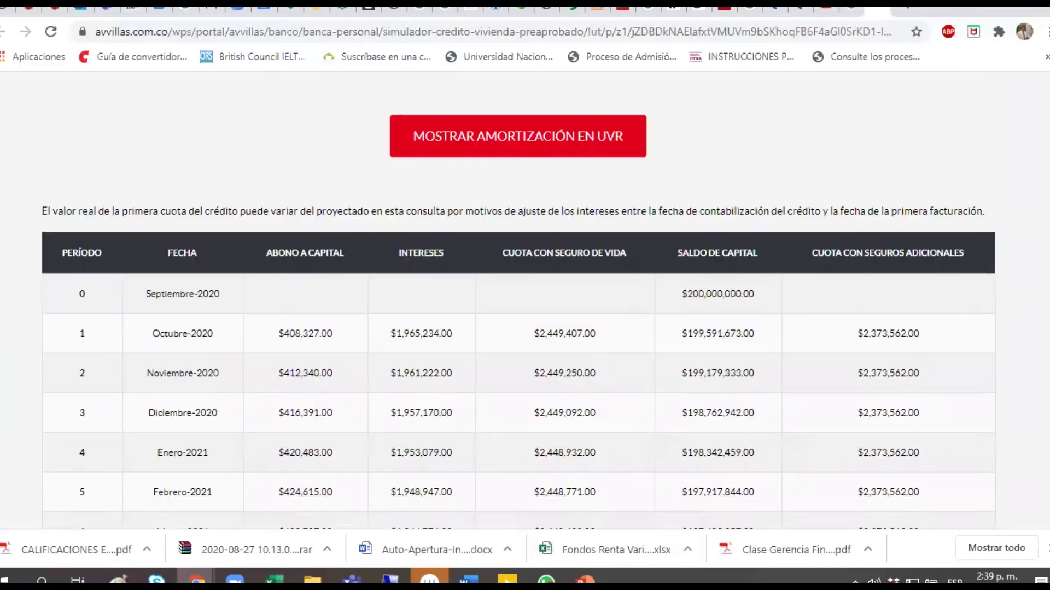
{"action": "scroll", "coordinate": [525, 301], "scroll_direction": "up", "scroll_amount": 8}
{"action": "scroll", "coordinate": [525, 301], "scroll_direction": "down", "scroll_amount": 10}
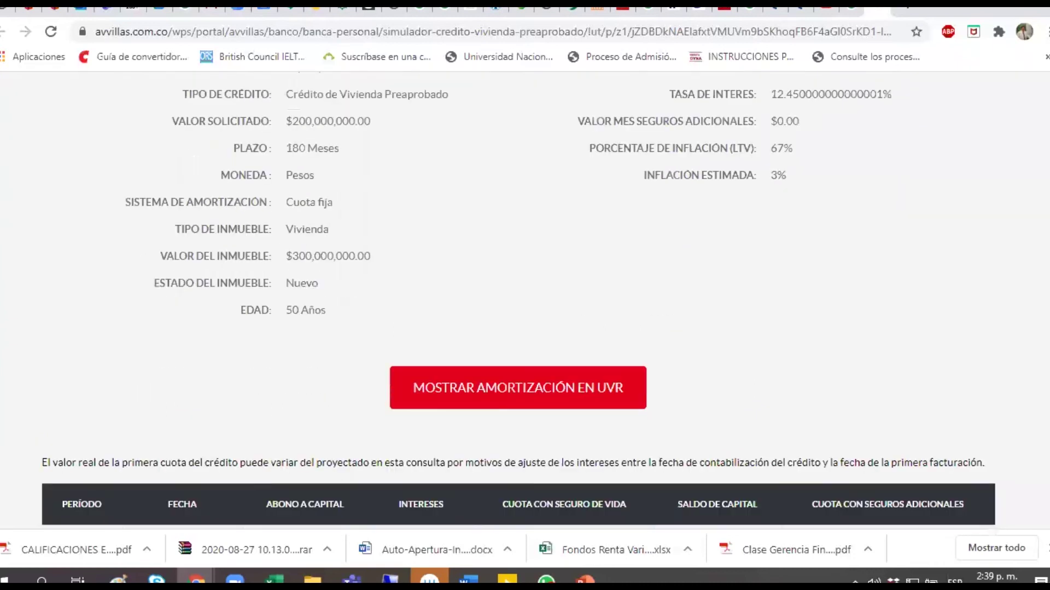
{"action": "scroll", "coordinate": [525, 301], "scroll_direction": "down", "scroll_amount": 5}
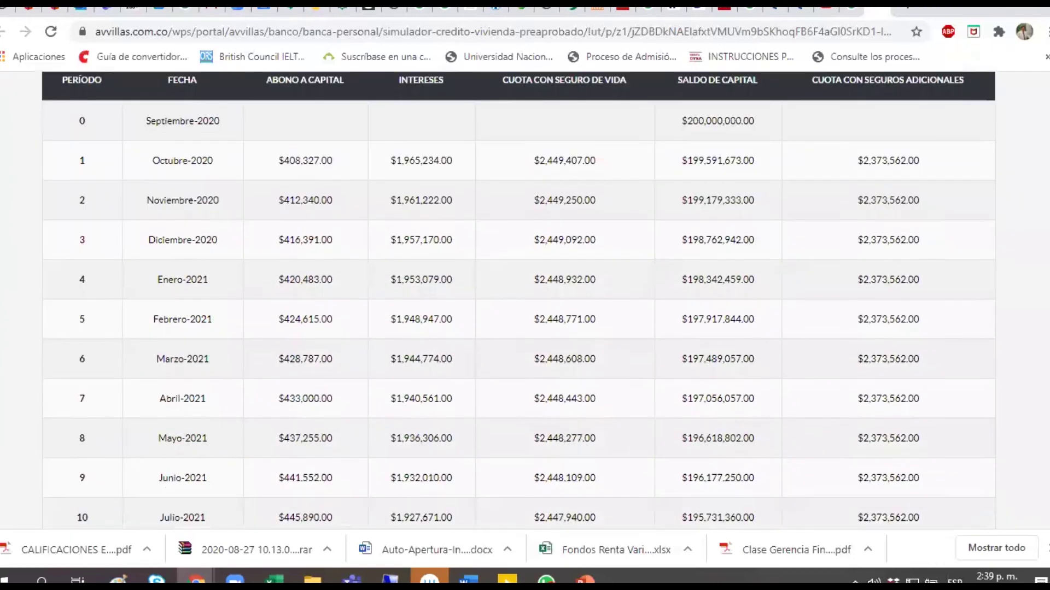
{"action": "scroll", "coordinate": [525, 301], "scroll_direction": "down", "scroll_amount": 20}
{"action": "scroll", "coordinate": [525, 301], "scroll_direction": "down", "scroll_amount": 20}
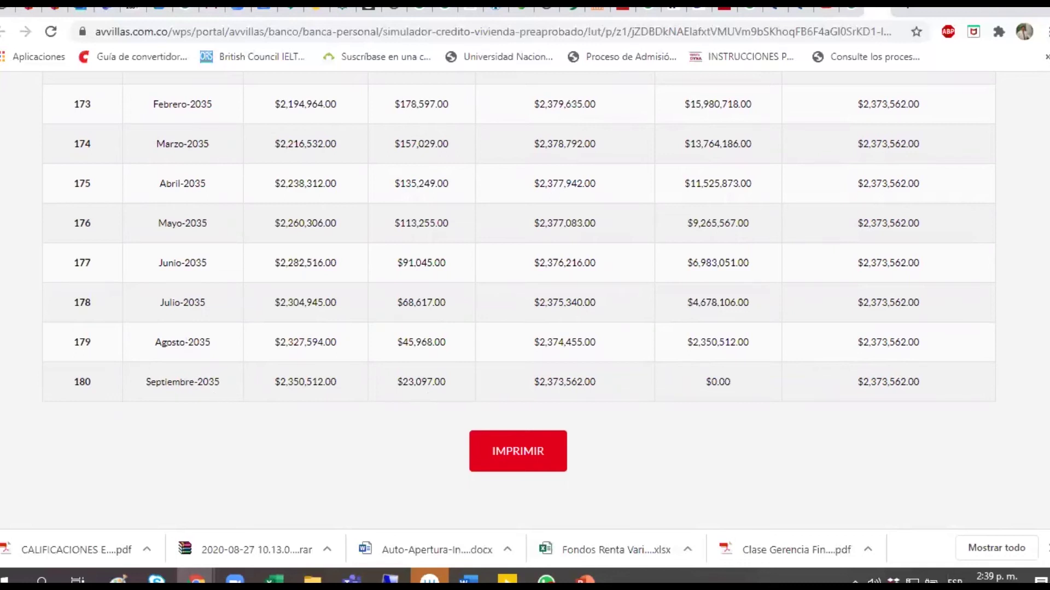
{"action": "scroll", "coordinate": [519, 301], "scroll_direction": "up", "scroll_amount": 20}
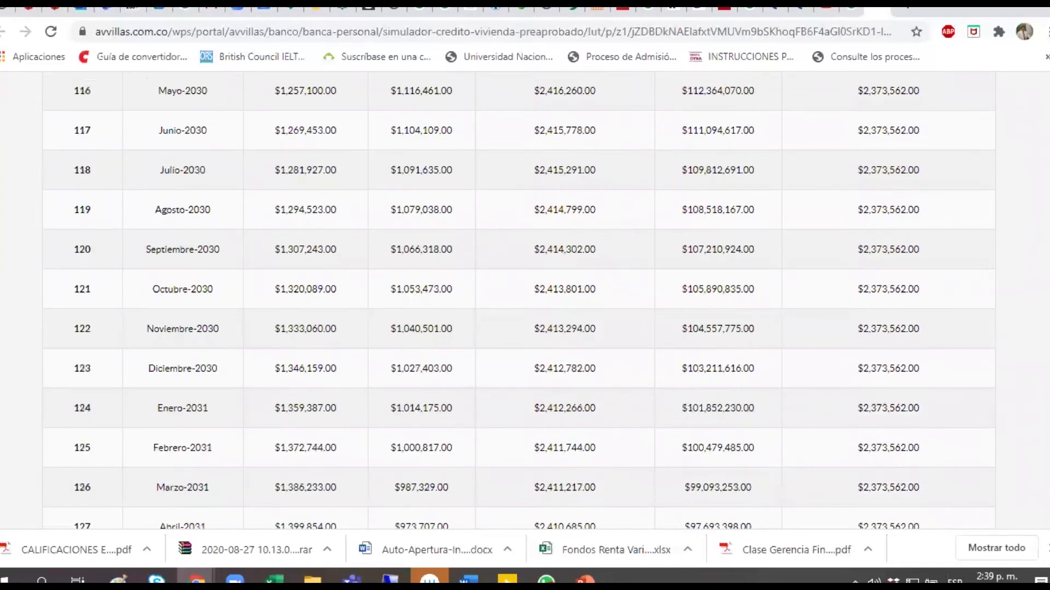
{"action": "scroll", "coordinate": [519, 301], "scroll_direction": "up", "scroll_amount": 20}
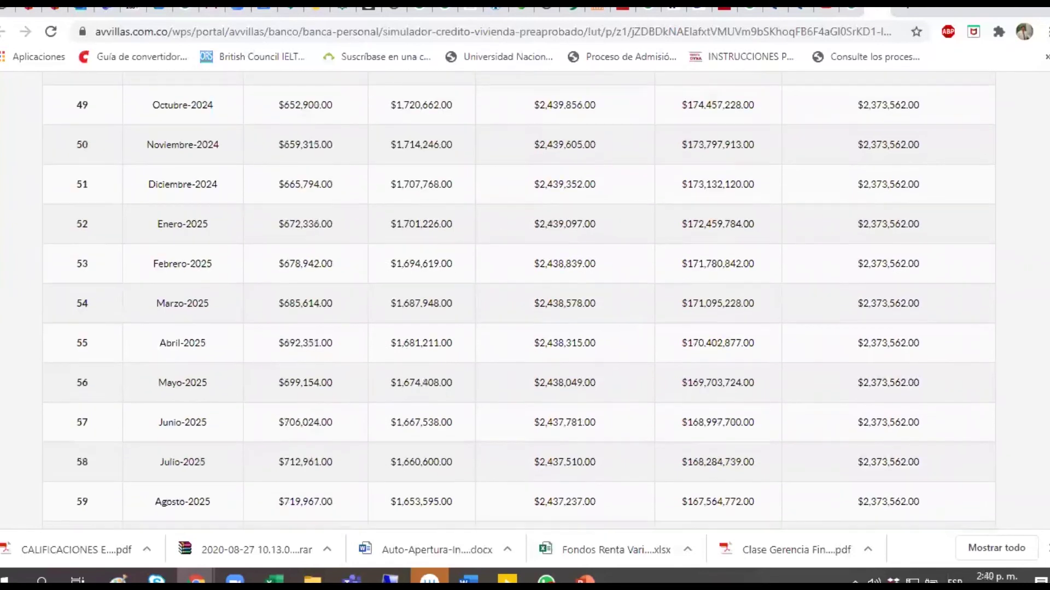
{"action": "scroll", "coordinate": [519, 301], "scroll_direction": "up", "scroll_amount": 20}
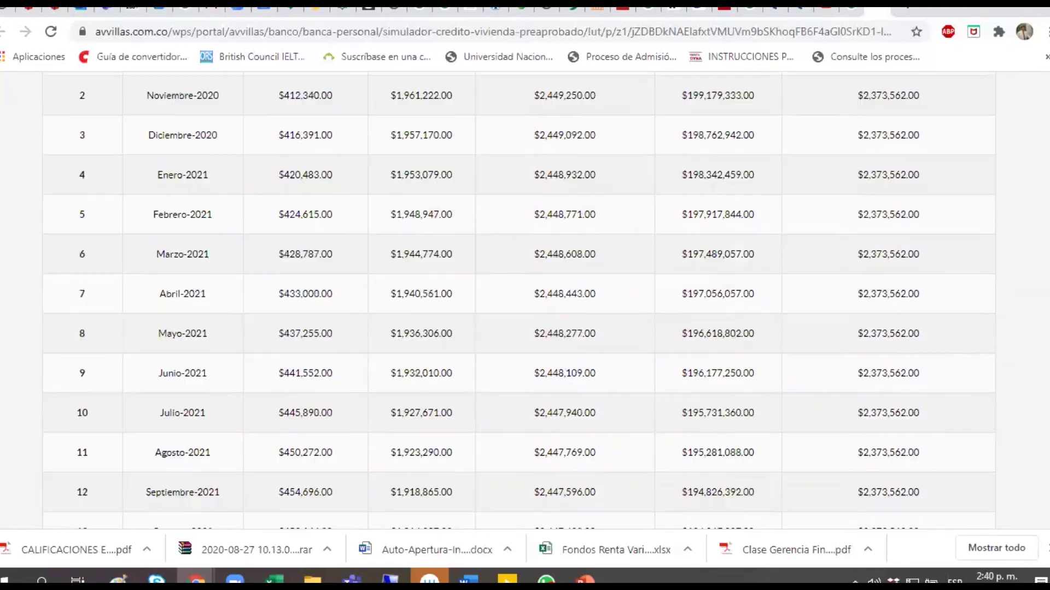
{"action": "scroll", "coordinate": [522, 233], "scroll_direction": "down", "scroll_amount": 3}
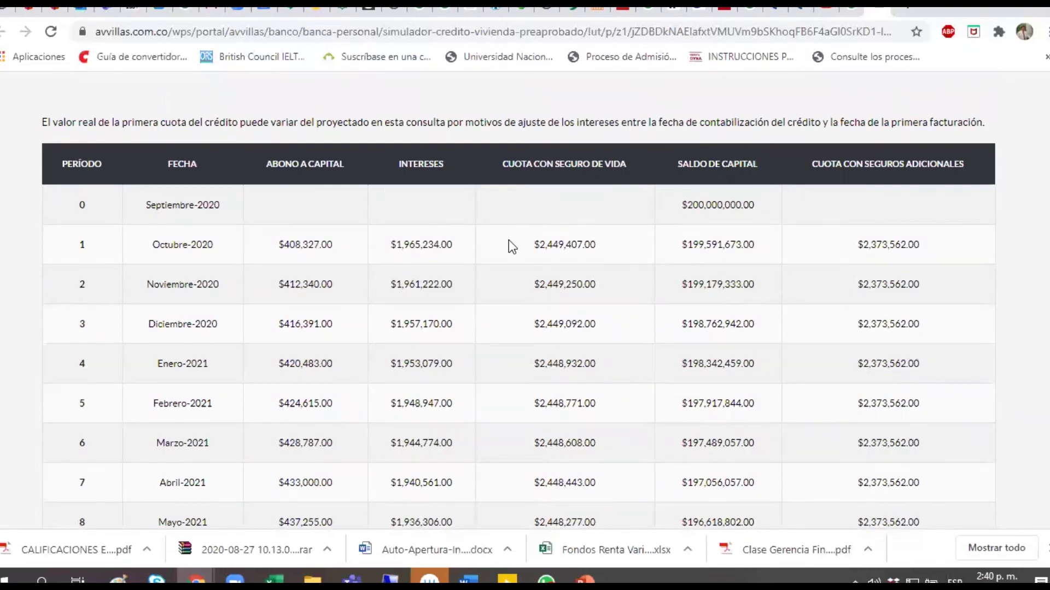
- Compare the life-insurance-inclusive instalments of the first and last periods in the amortization table, and check the loan's policy rate
{"action": "left_click_drag", "start_coordinate": [509, 241], "coordinate": [605, 250]}
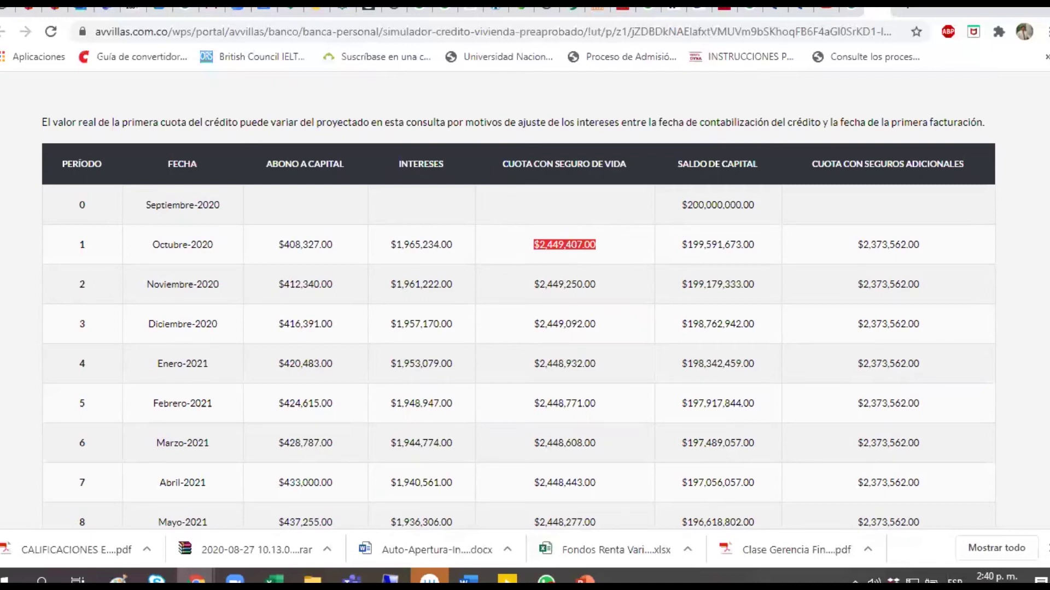
{"action": "scroll", "coordinate": [525, 301], "scroll_direction": "up", "scroll_amount": 20}
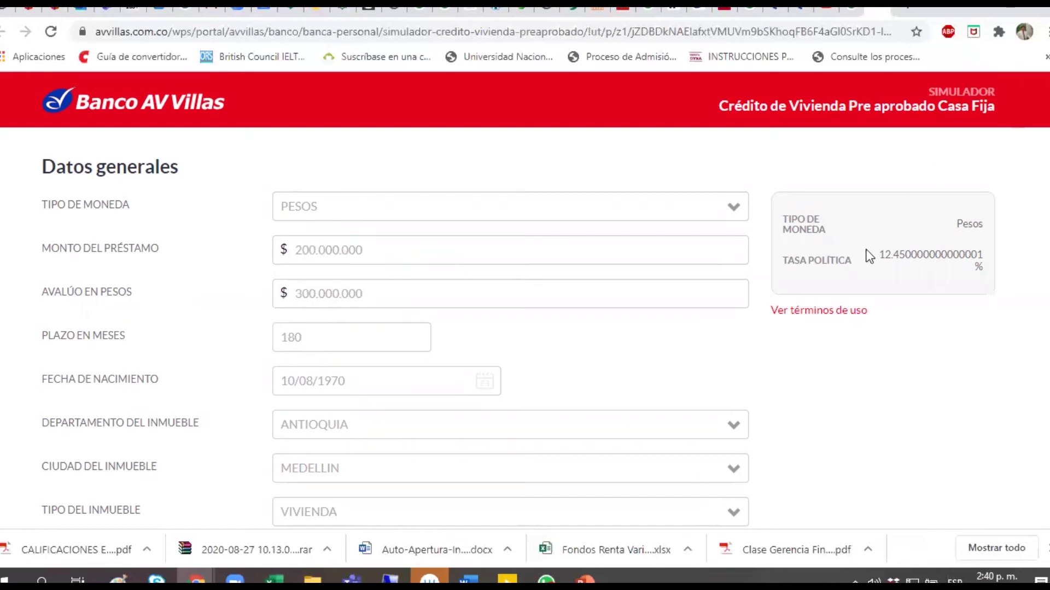
{"action": "left_click_drag", "start_coordinate": [881, 255], "coordinate": [907, 256]}
{"action": "scroll", "coordinate": [525, 301], "scroll_direction": "down", "scroll_amount": 15}
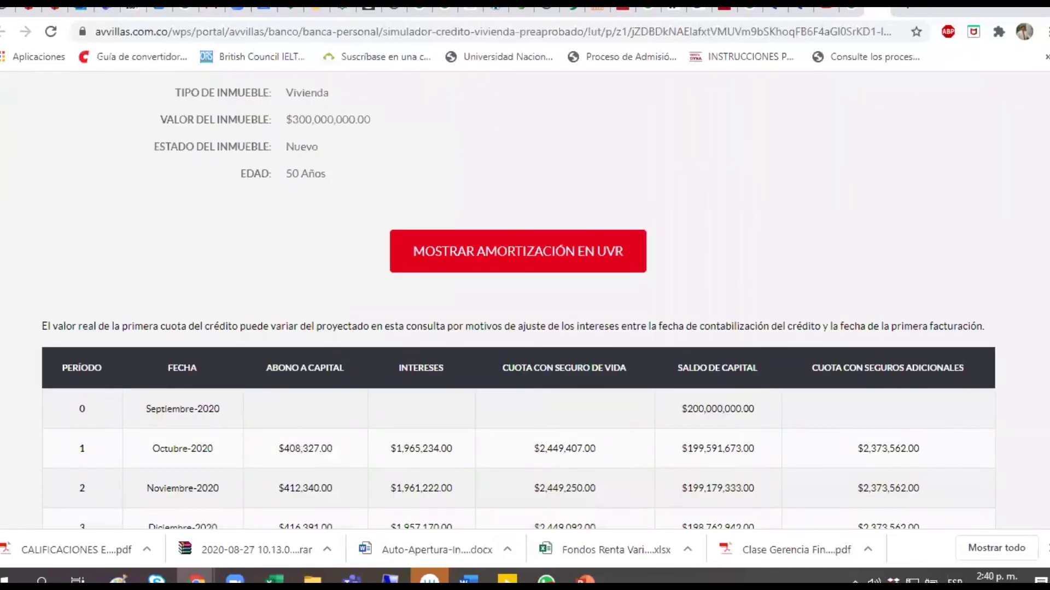
{"action": "scroll", "coordinate": [525, 300], "scroll_direction": "down", "scroll_amount": 4}
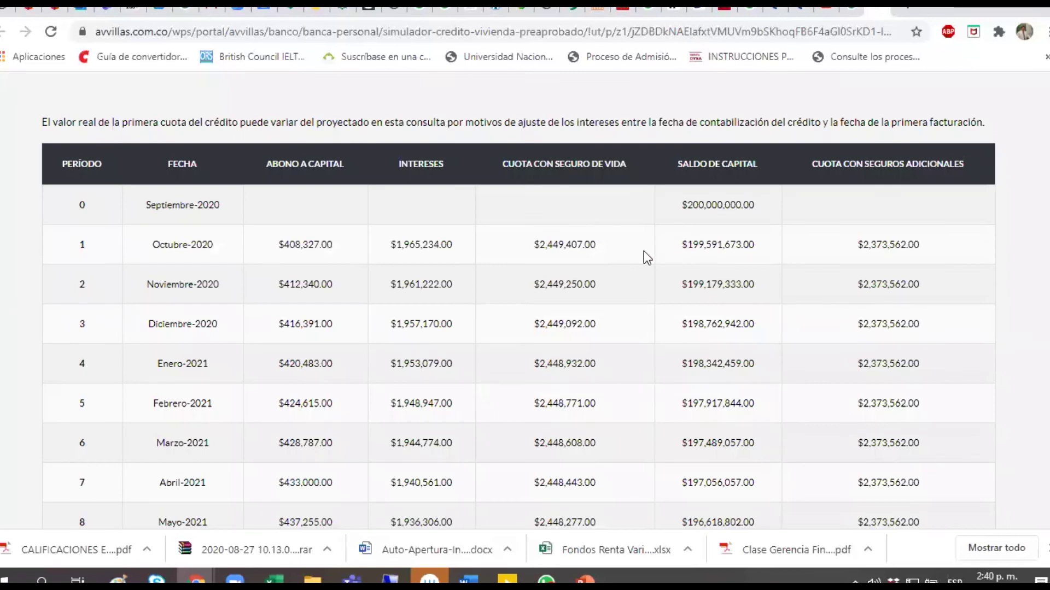
{"action": "left_click_drag", "start_coordinate": [532, 244], "coordinate": [601, 247]}
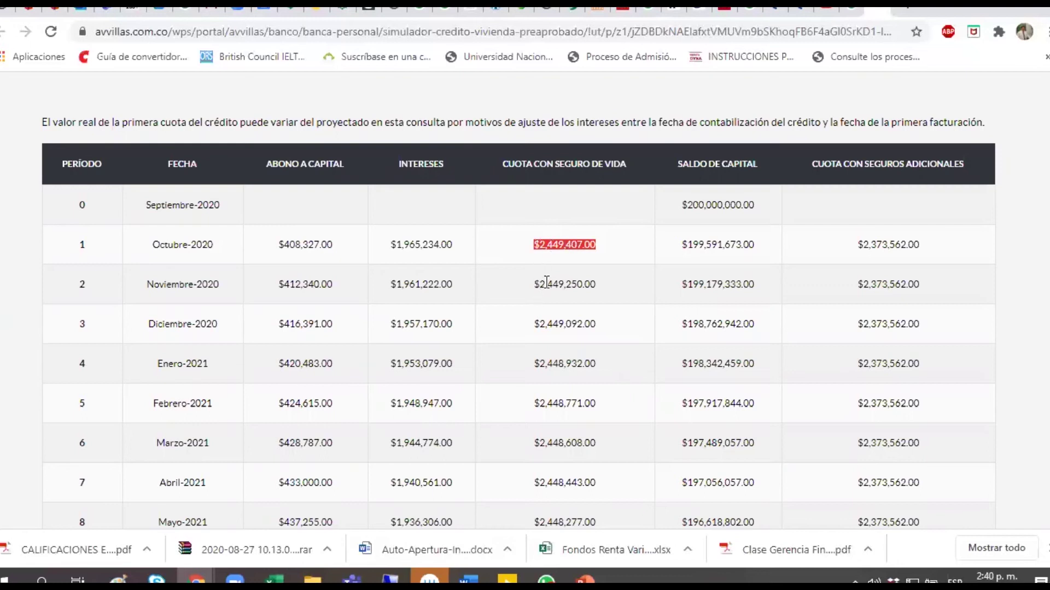
{"action": "scroll", "coordinate": [519, 316], "scroll_direction": "down", "scroll_amount": 2}
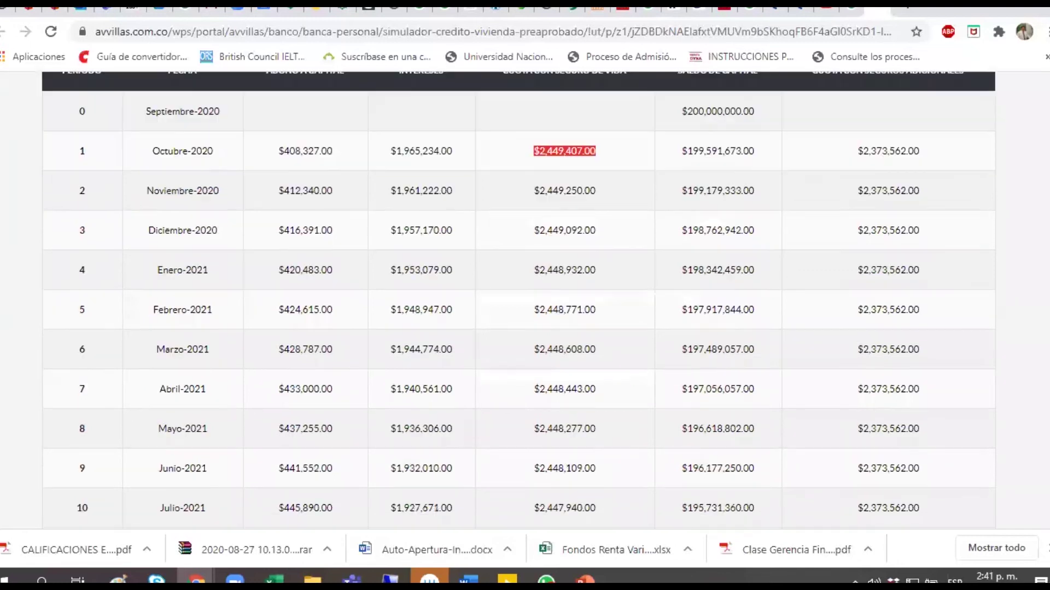
{"action": "scroll", "coordinate": [519, 300], "scroll_direction": "up", "scroll_amount": 2}
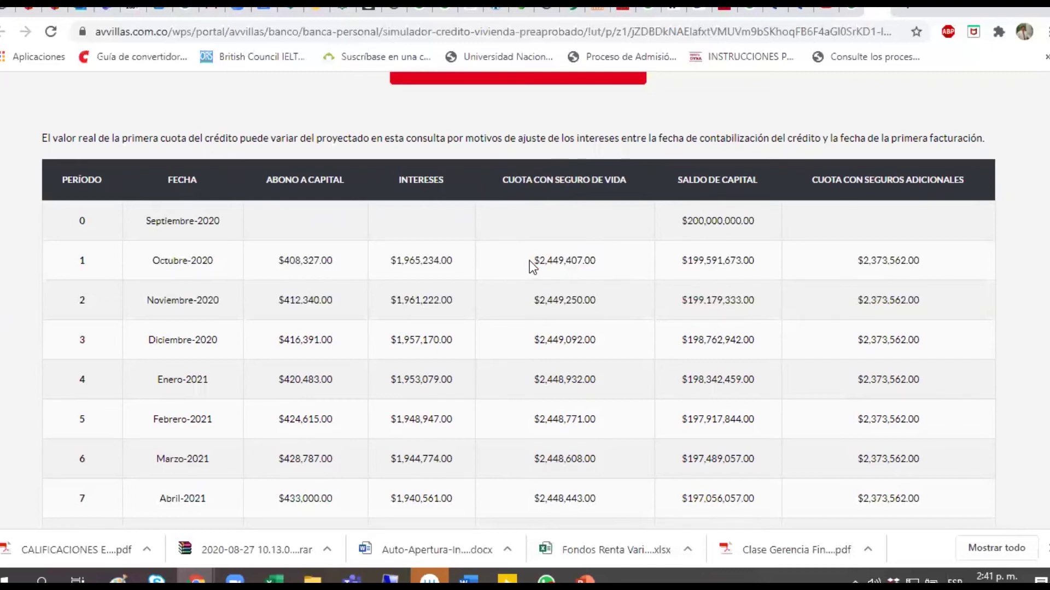
{"action": "left_click_drag", "start_coordinate": [530, 260], "coordinate": [614, 267]}
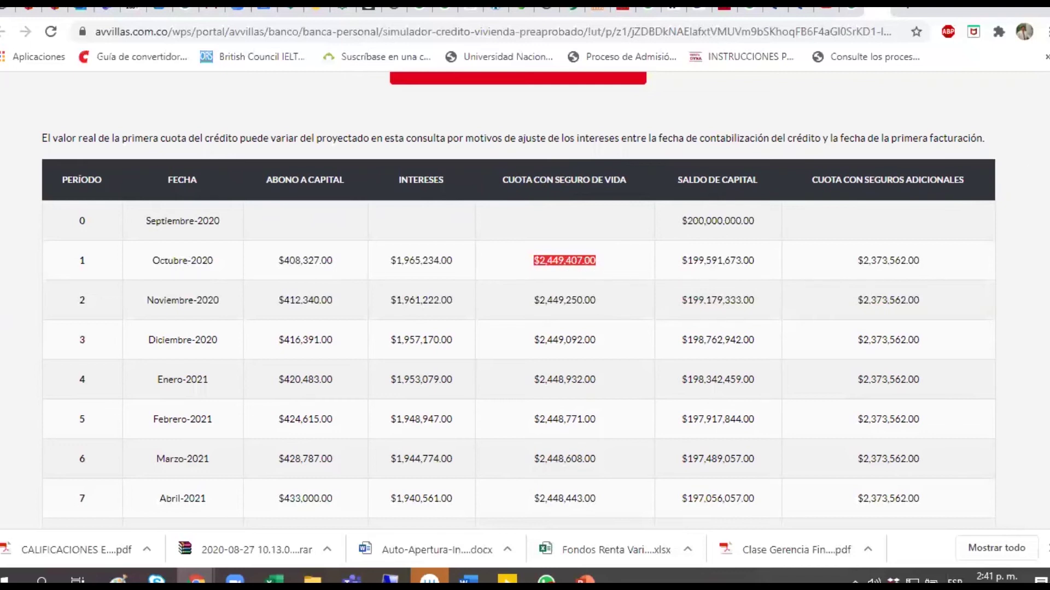
{"action": "scroll", "coordinate": [519, 300], "scroll_direction": "down", "scroll_amount": 20}
{"action": "scroll", "coordinate": [519, 300], "scroll_direction": "down", "scroll_amount": 20}
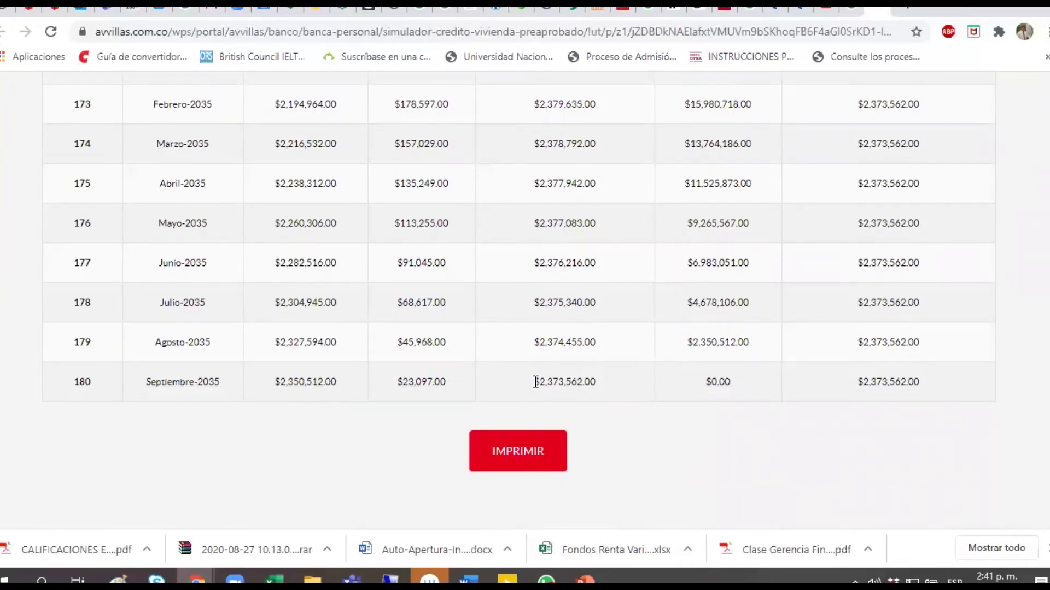
{"action": "left_click_drag", "start_coordinate": [534, 382], "coordinate": [601, 388]}
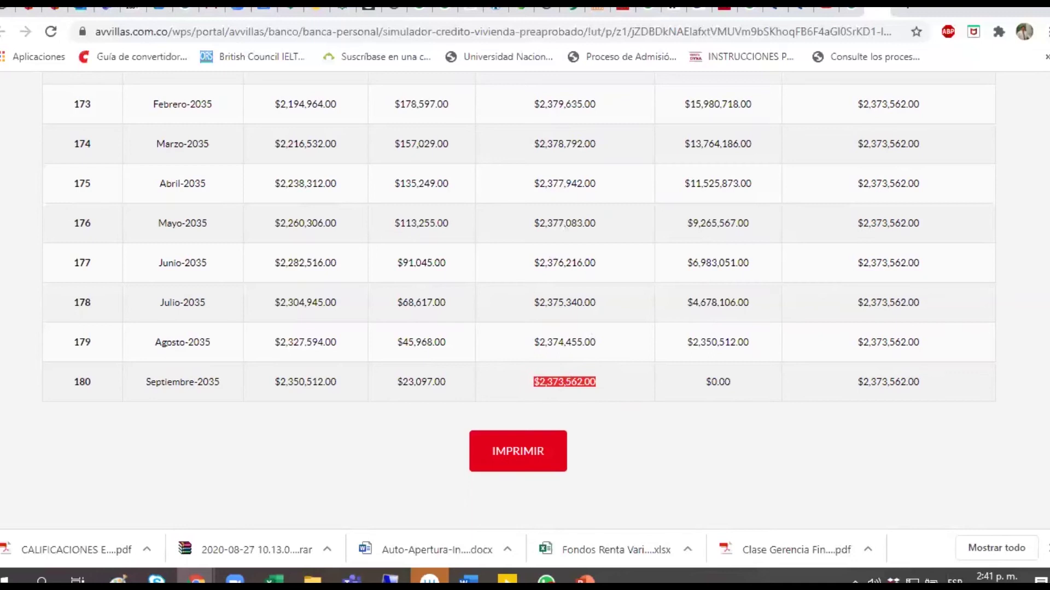
- Review the simulator's general loan data and switch to the PowerPoint slide show at the slide "La vivienda: Inversión y Financiación"
{"action": "key", "text": "Home"}
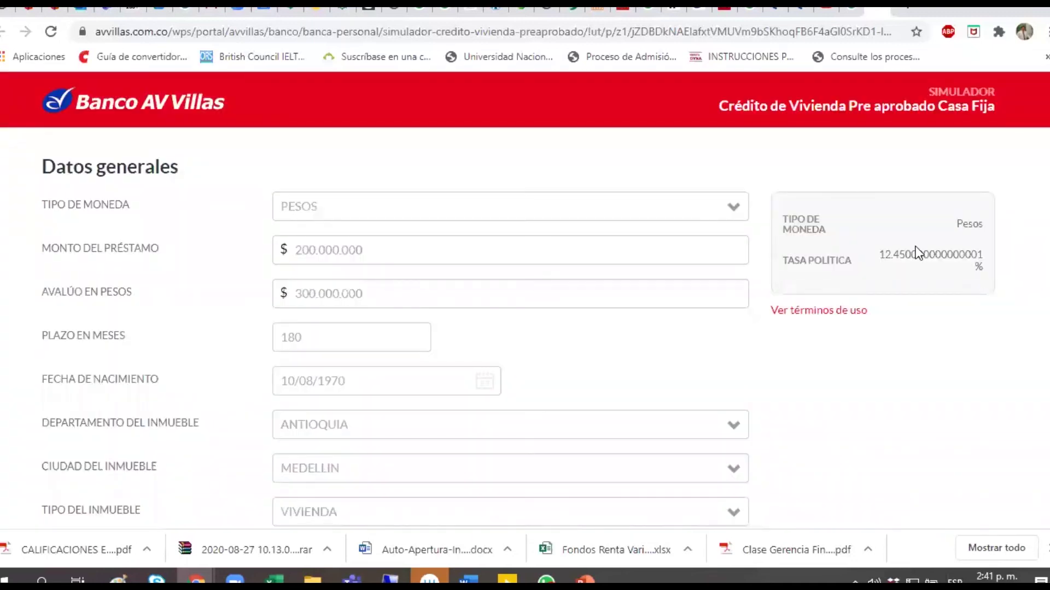
{"action": "scroll", "coordinate": [905, 234], "scroll_direction": "down", "scroll_amount": 2}
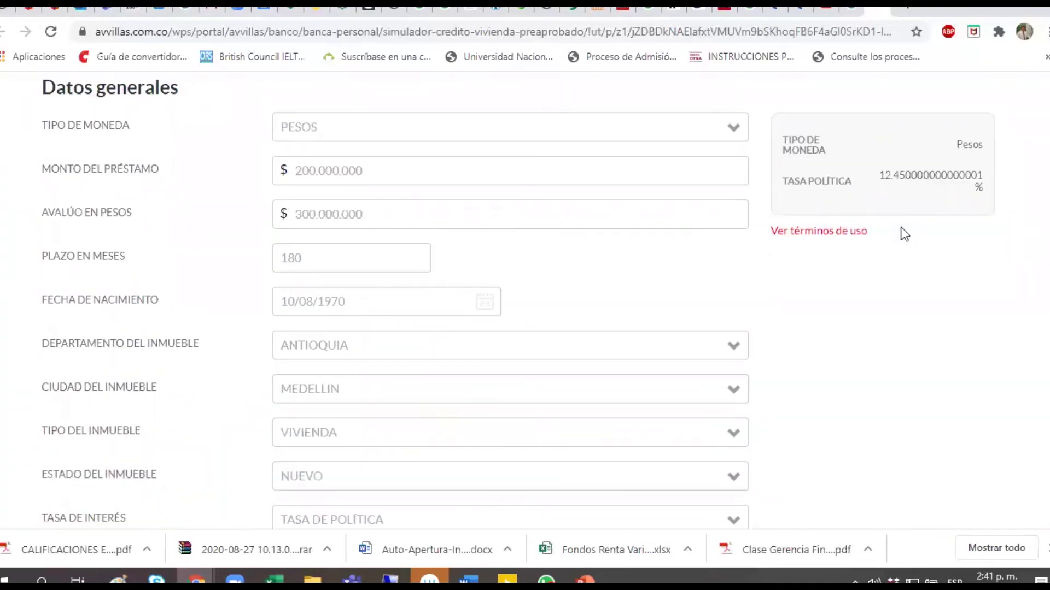
{"action": "scroll", "coordinate": [905, 234], "scroll_direction": "down", "scroll_amount": 4}
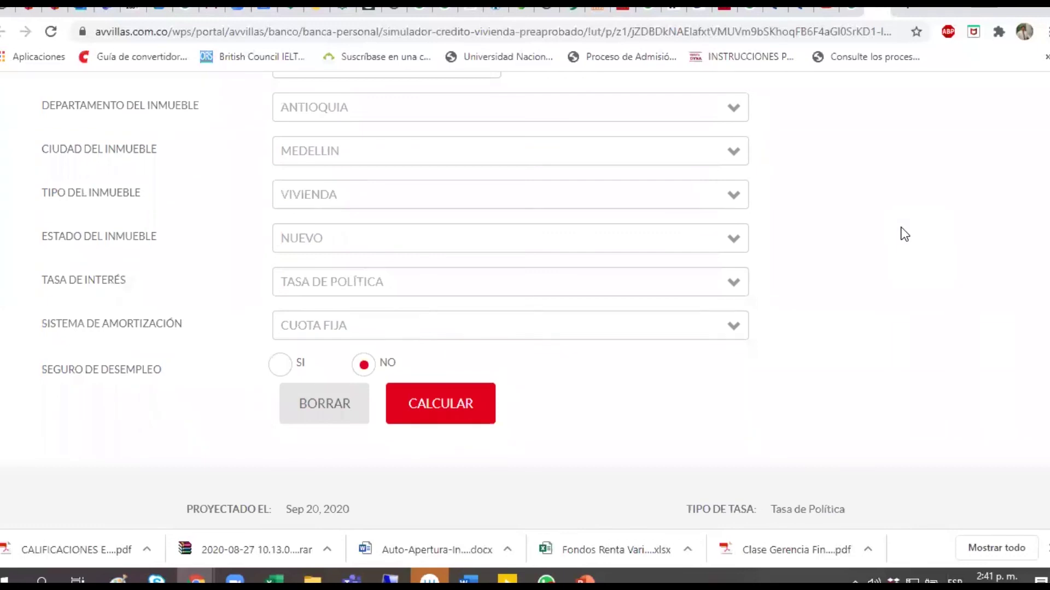
{"action": "scroll", "coordinate": [905, 234], "scroll_direction": "up", "scroll_amount": 6}
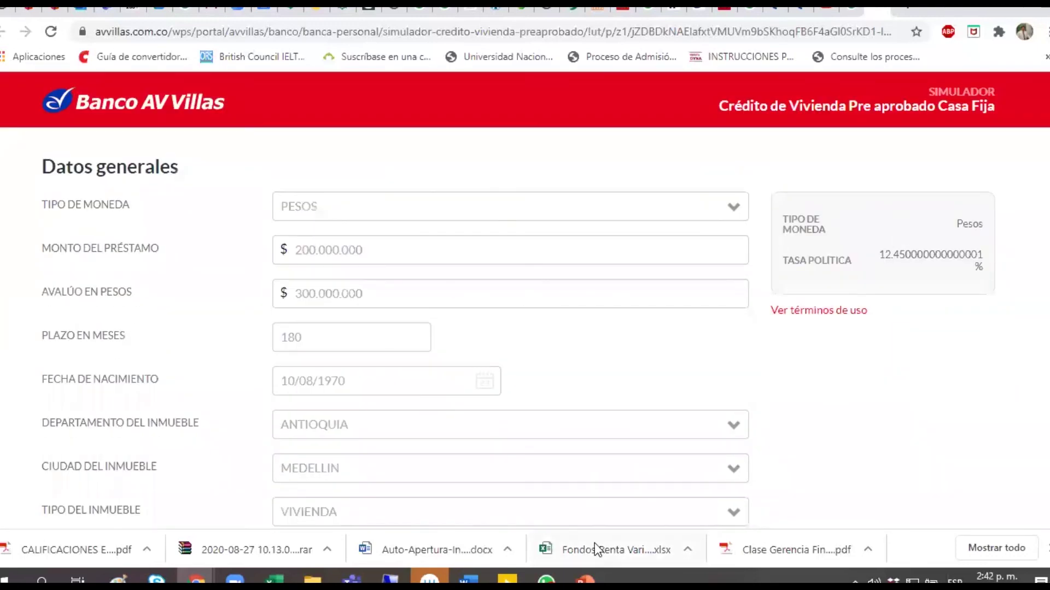
{"action": "mouse_move", "coordinate": [585, 578]}
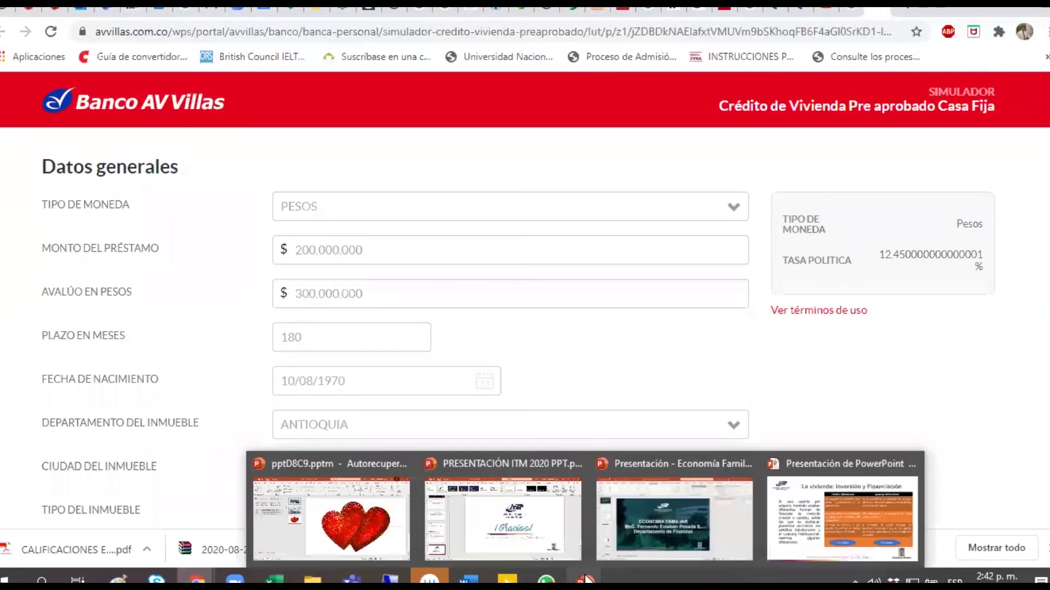
{"action": "left_click", "coordinate": [850, 543]}
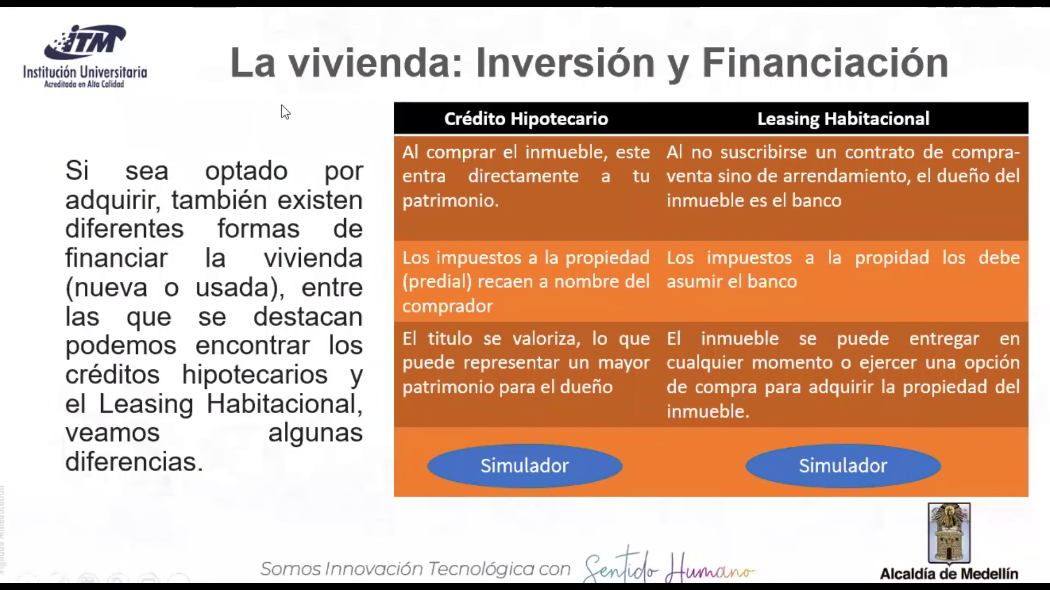